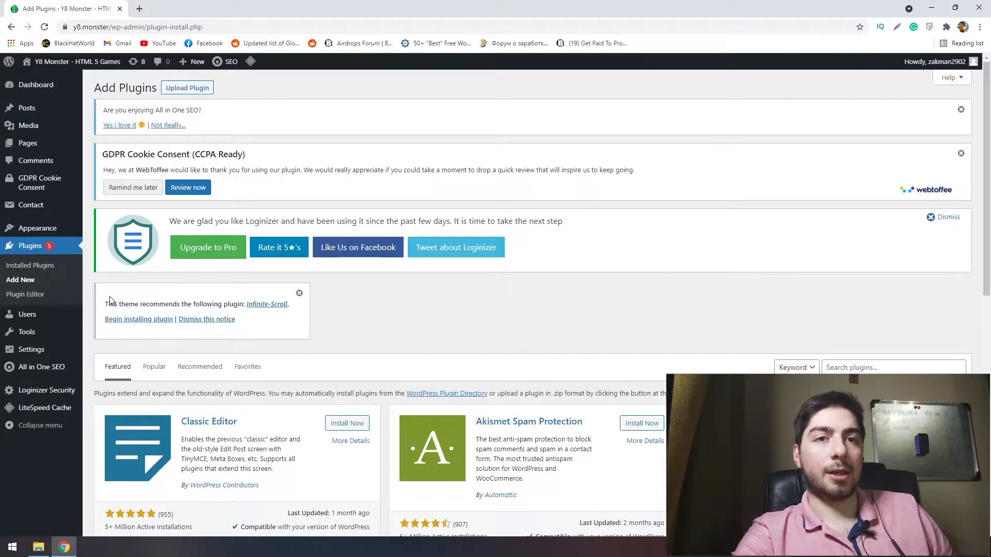
# Search the WordPress plugin directory for "google kit"
pyautogui.scroll(-1, 164, 287)
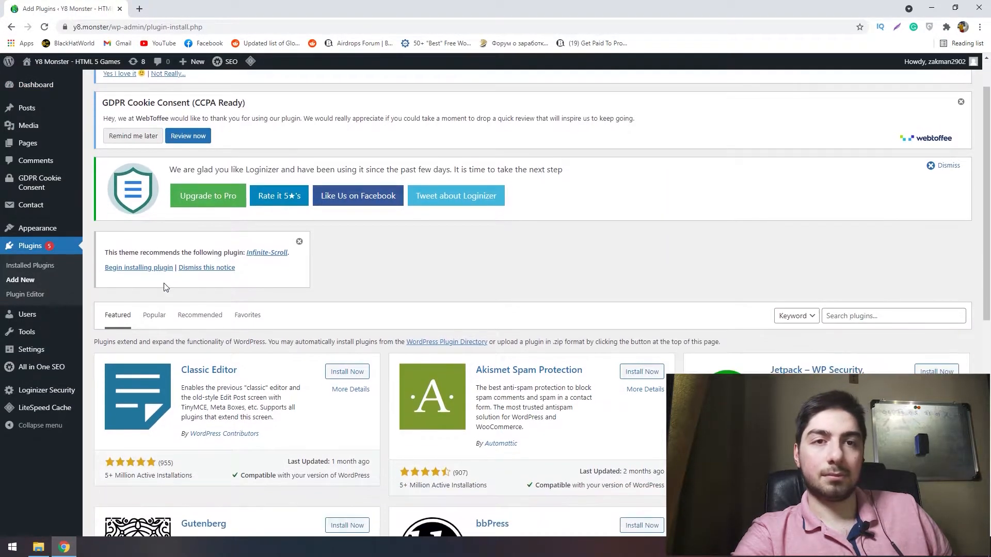
pyautogui.scroll(-1, 518, 301)
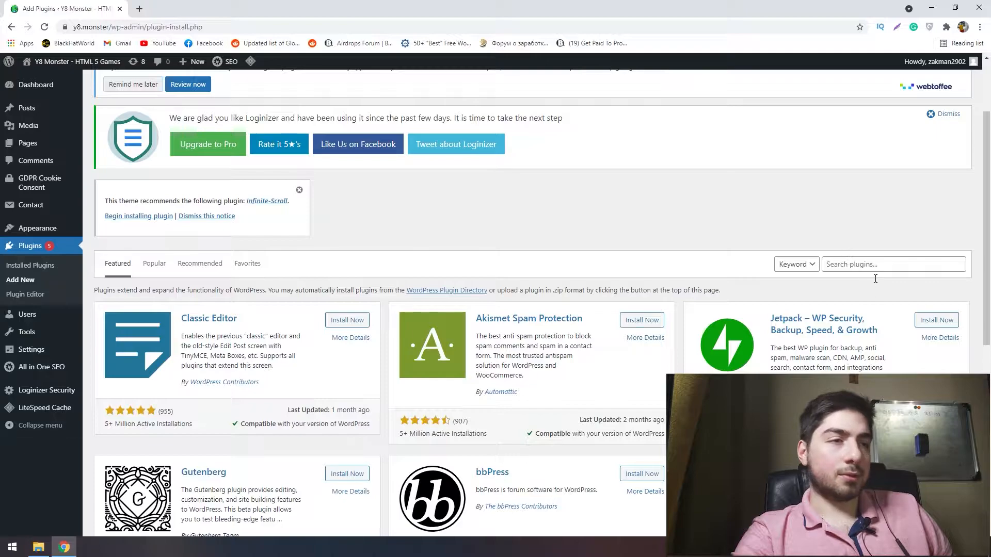
pyautogui.click(859, 265)
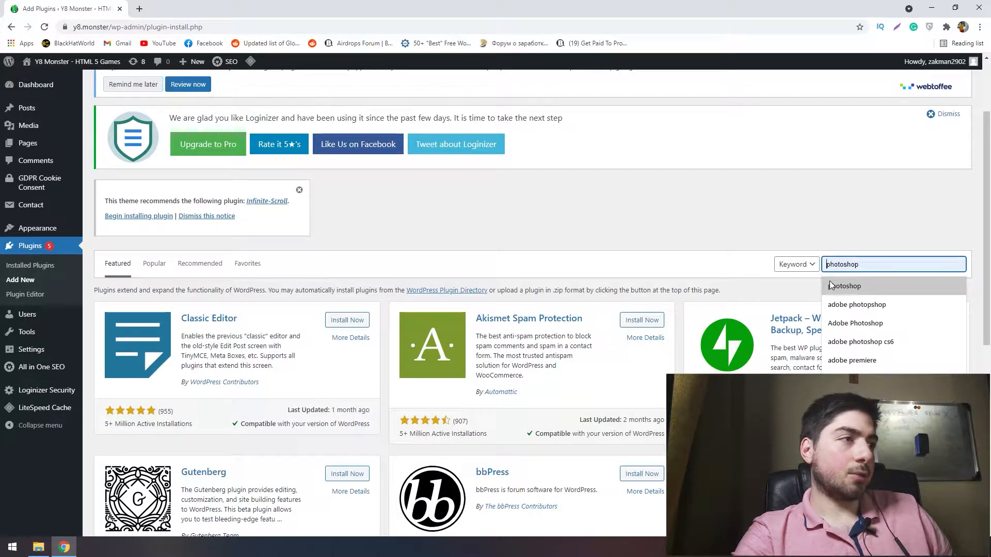
pyautogui.write('google ki')
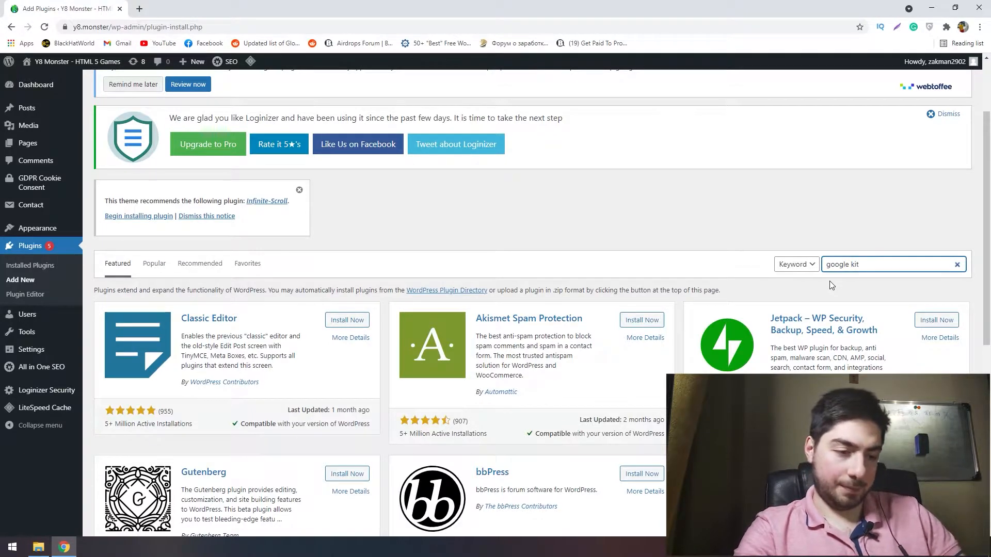
pyautogui.write('t')
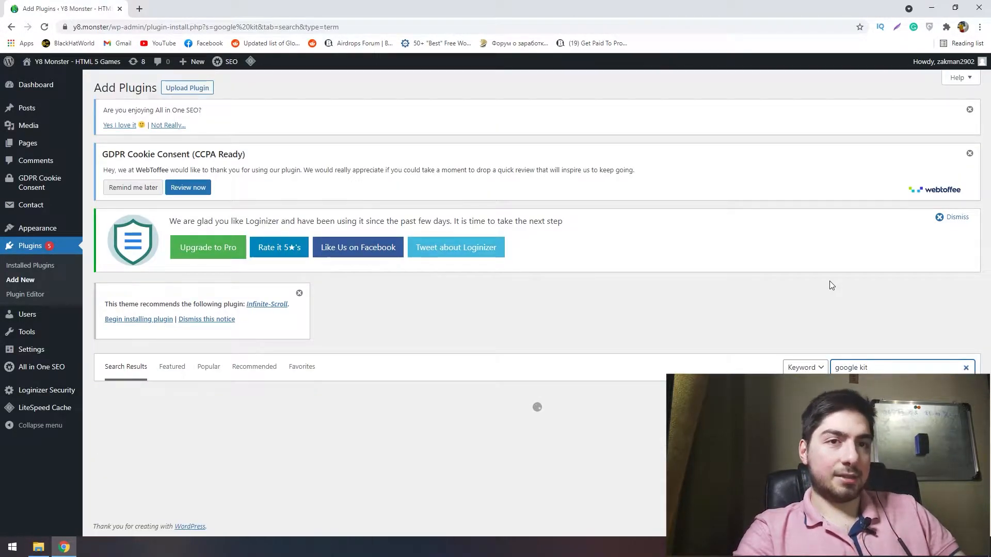
# Install and activate the Site Kit by Google plugin from the search results
pyautogui.scroll(-4, 702, 338)
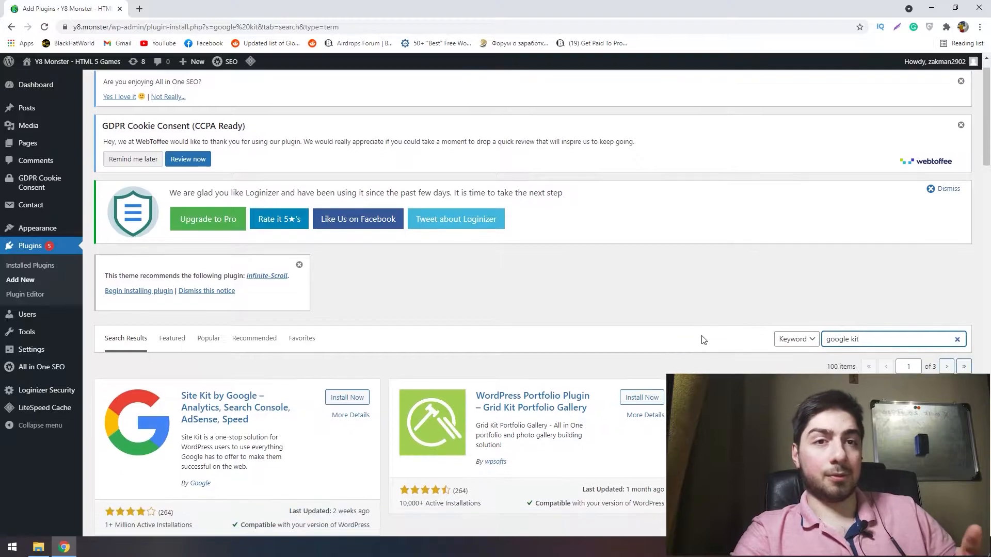
pyautogui.scroll(-1, 327, 229)
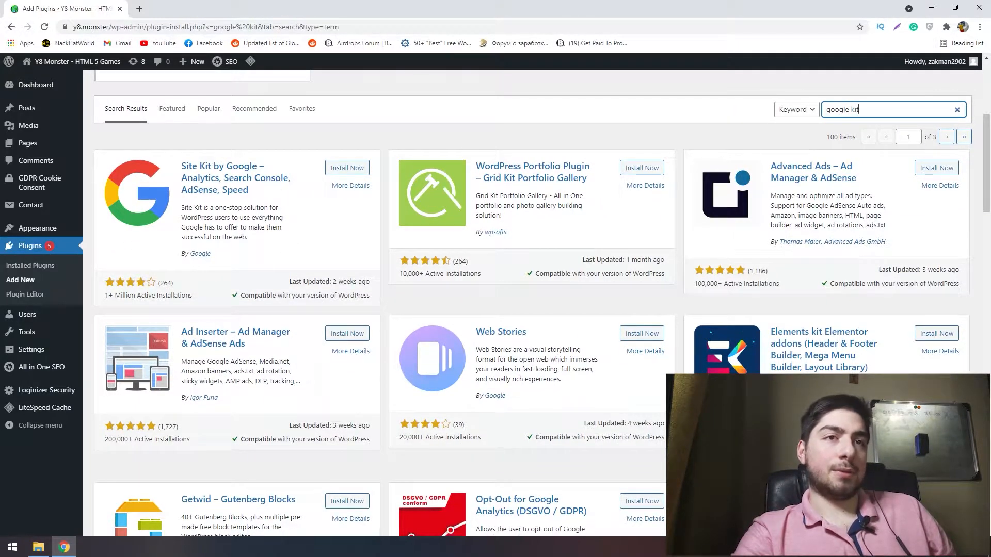
pyautogui.scroll(-1, 259, 210)
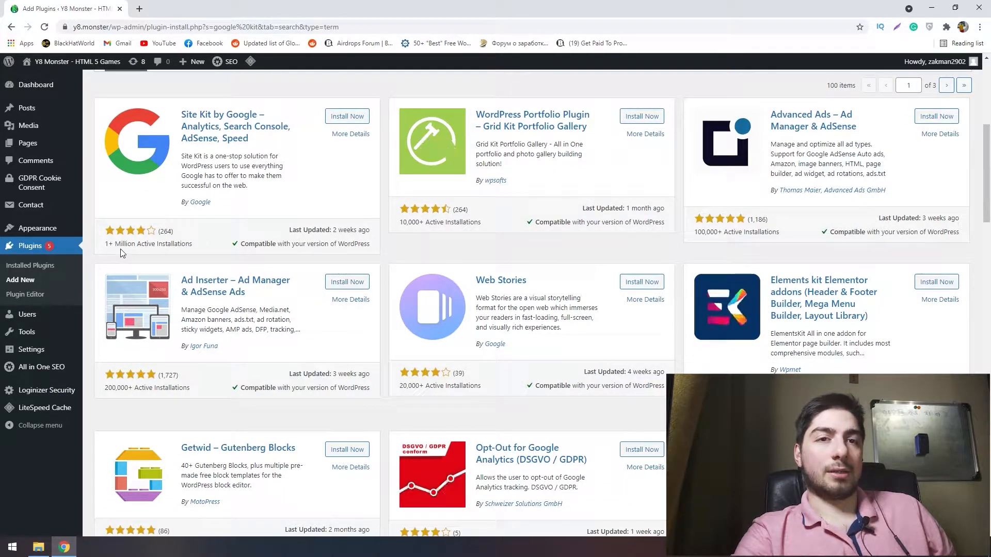
pyautogui.scroll(1, 194, 232)
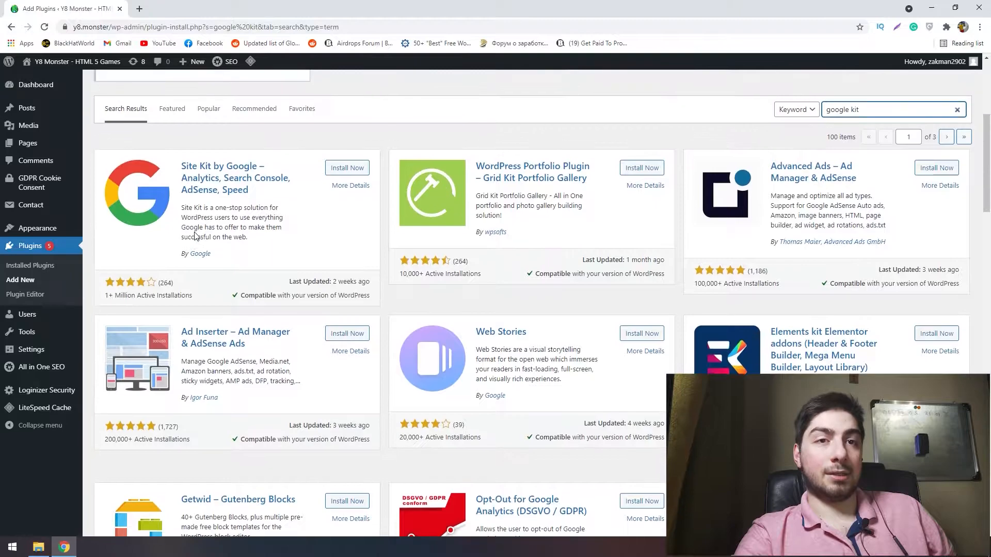
pyautogui.click(345, 168)
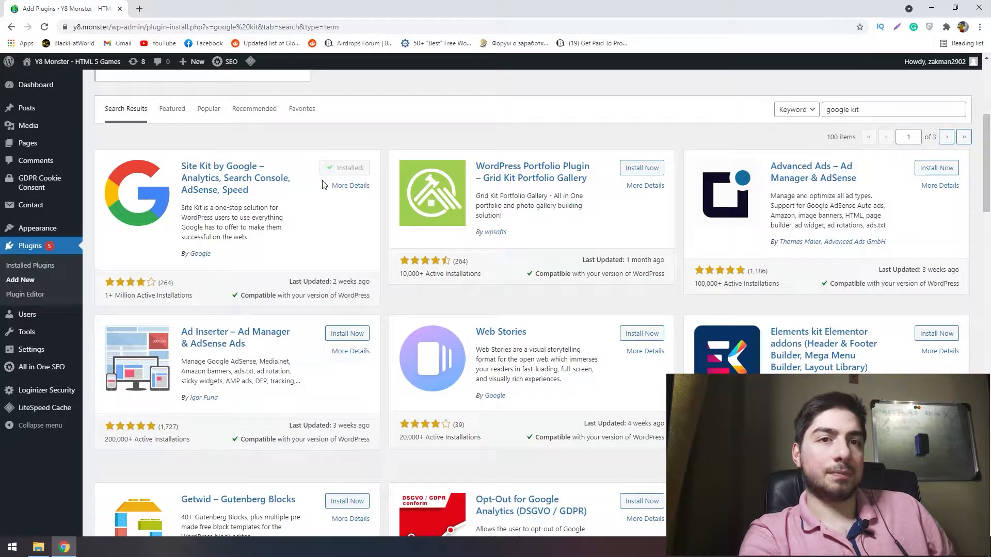
pyautogui.click(346, 168)
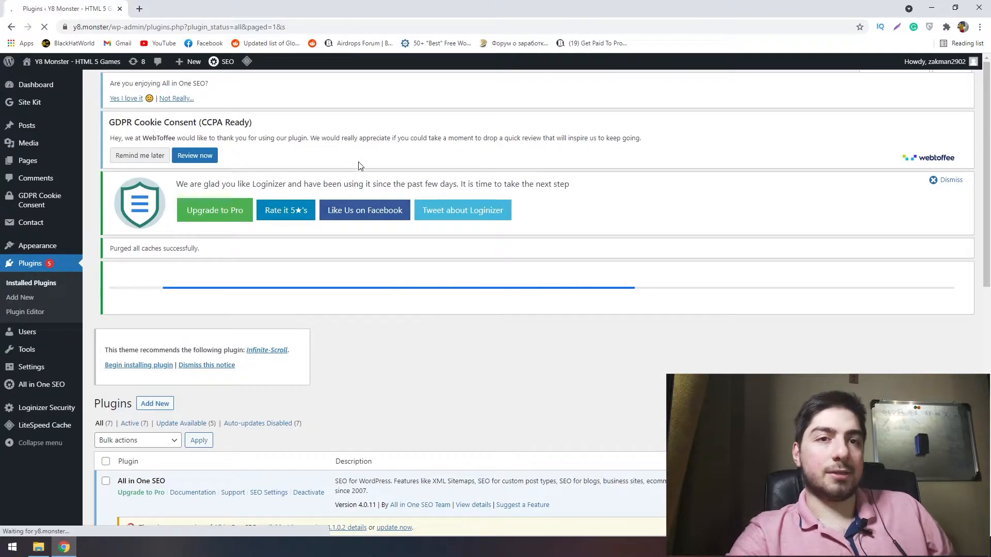
# Start the Site Kit setup from its activation notice, leaving anonymous usage tracking disabled
pyautogui.scroll(-2, 373, 212)
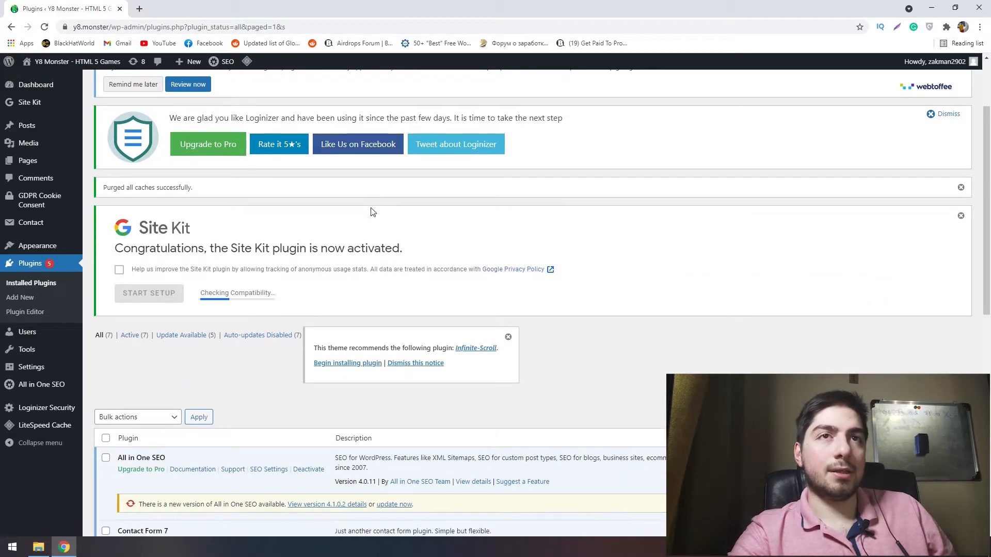
pyautogui.scroll(-1, 345, 258)
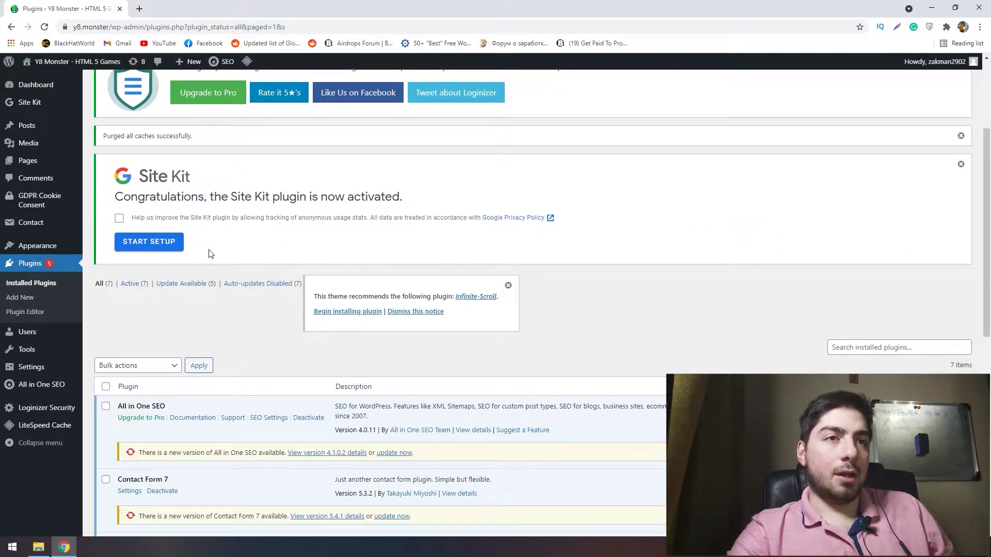
pyautogui.scroll(-1, 269, 261)
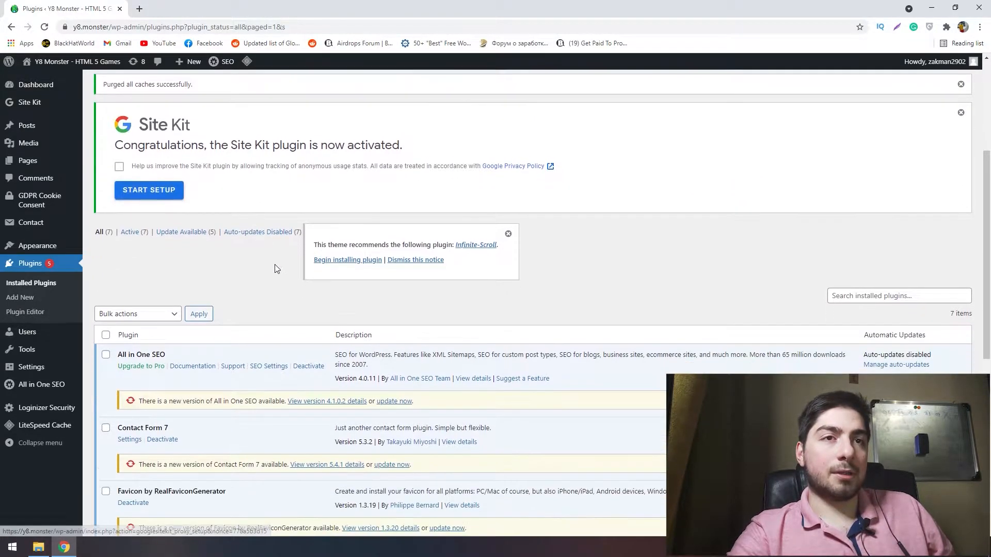
pyautogui.scroll(2, 208, 274)
pyautogui.scroll(-1, 172, 260)
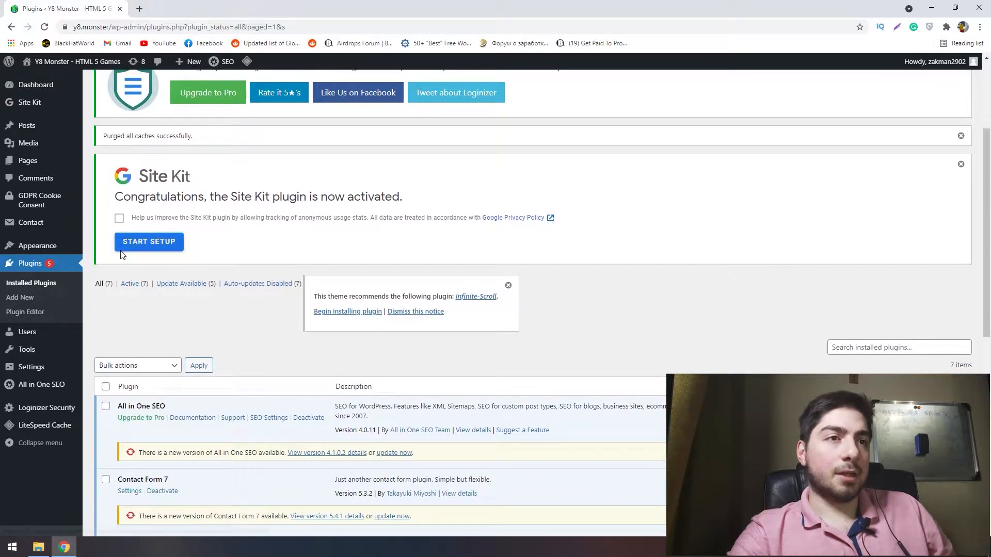
pyautogui.click(173, 243)
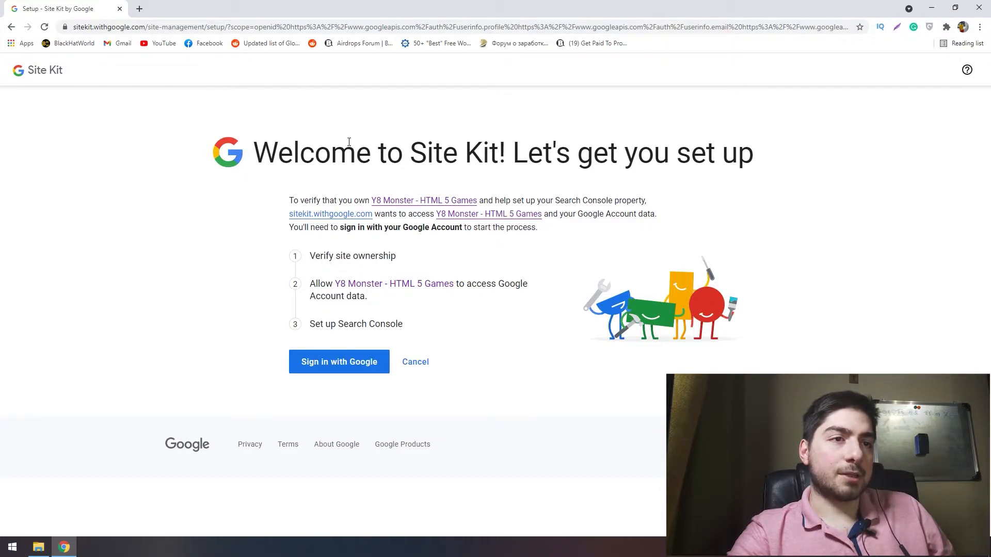
# Sign in to Site Kit with the site owner's Google account and grant the Search Console and site-management permissions
pyautogui.click(337, 370)
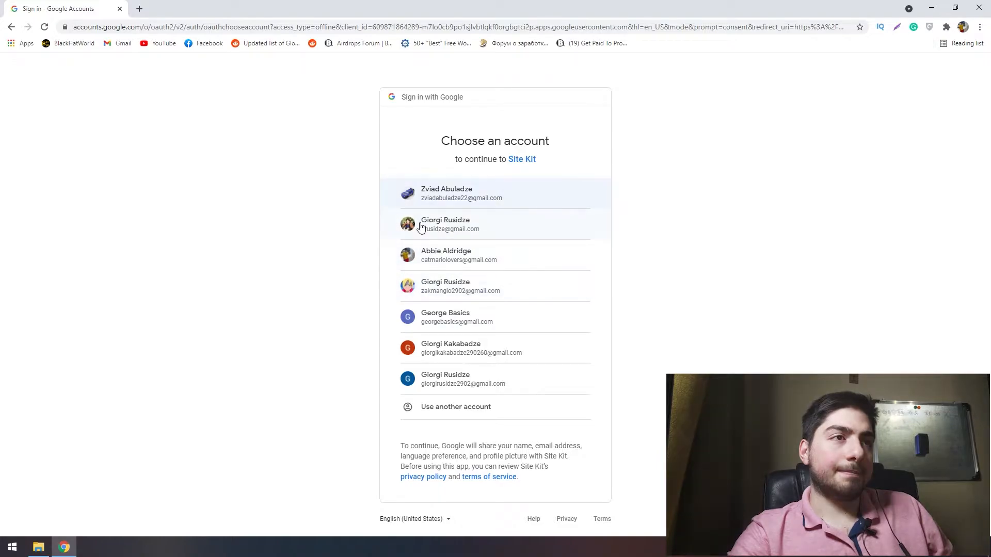
pyautogui.click(448, 232)
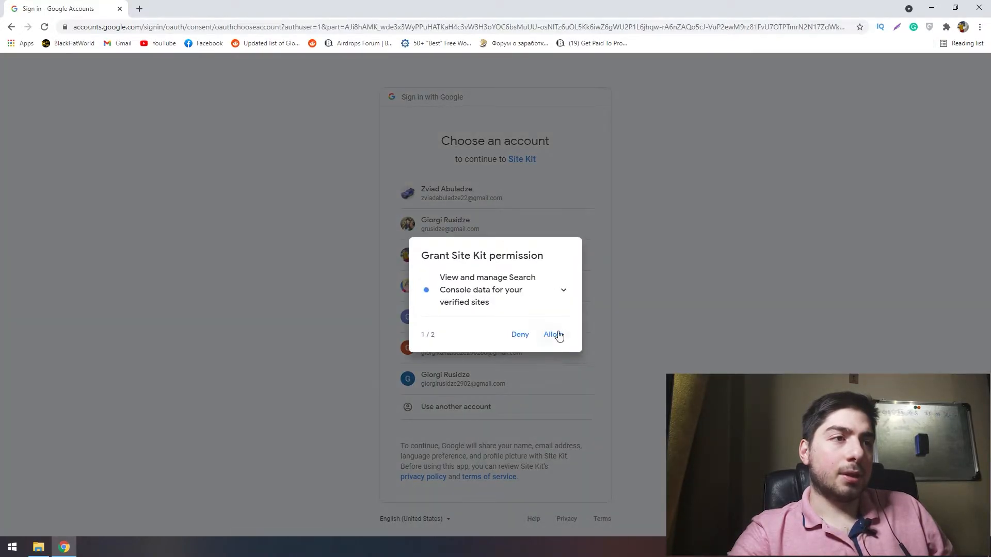
pyautogui.click(557, 335)
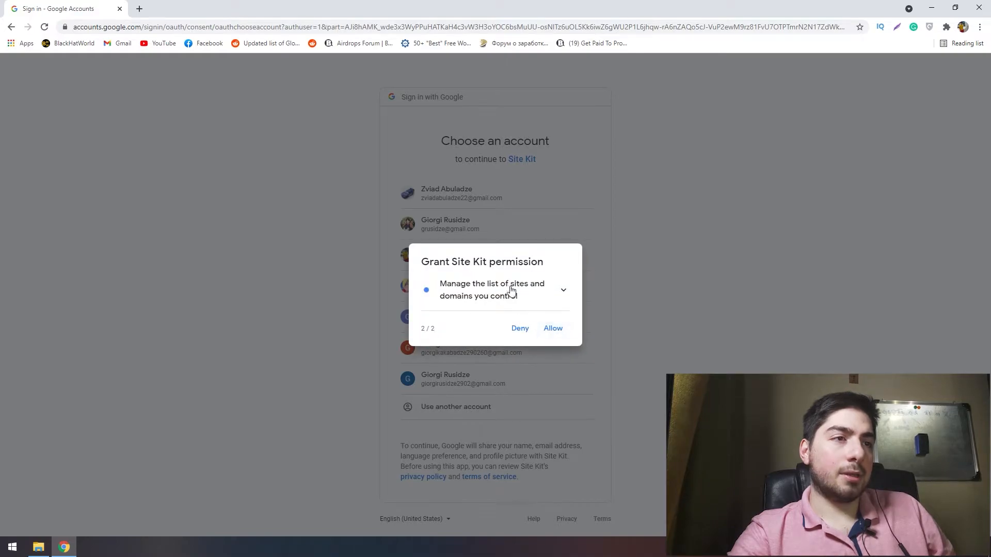
pyautogui.click(555, 333)
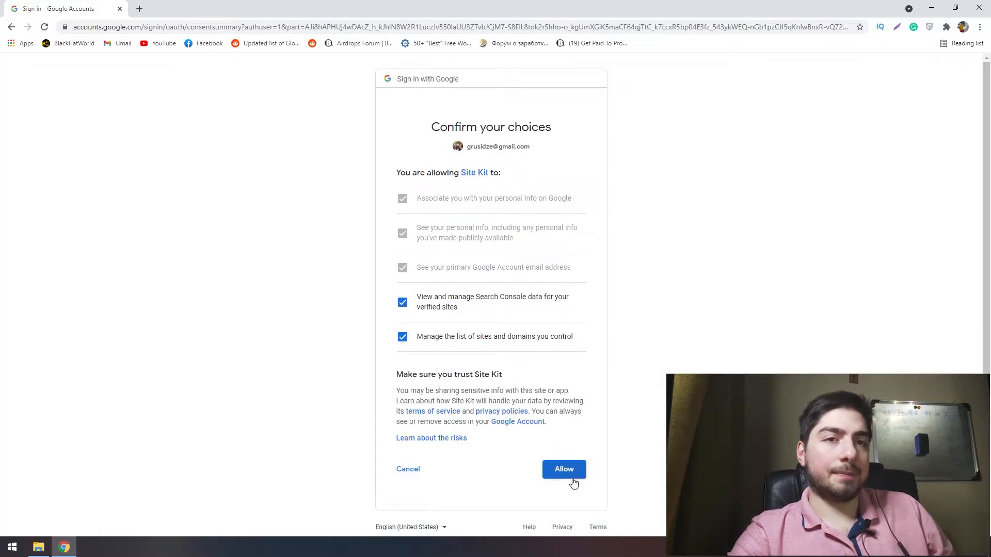
pyautogui.click(568, 481)
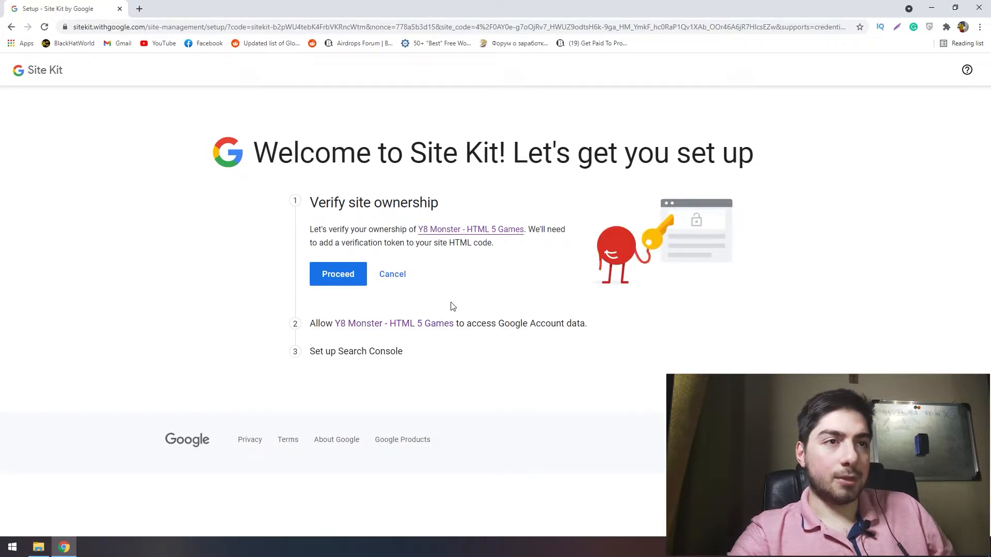
# Complete Site Kit's ownership verification, Google data access and Search Console setup for Y8 Monster - HTML 5 Games, and go to the dashboard
pyautogui.click(344, 281)
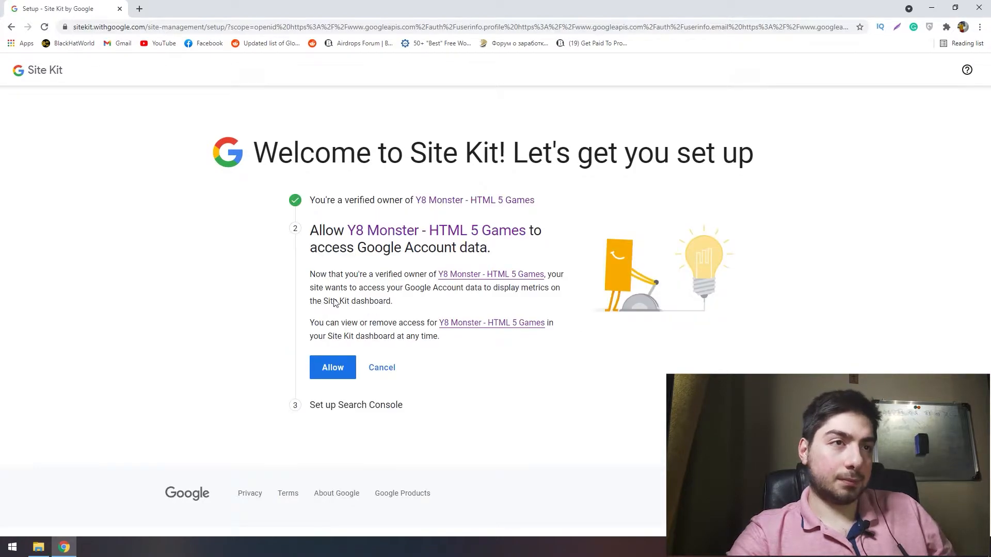
pyautogui.click(331, 369)
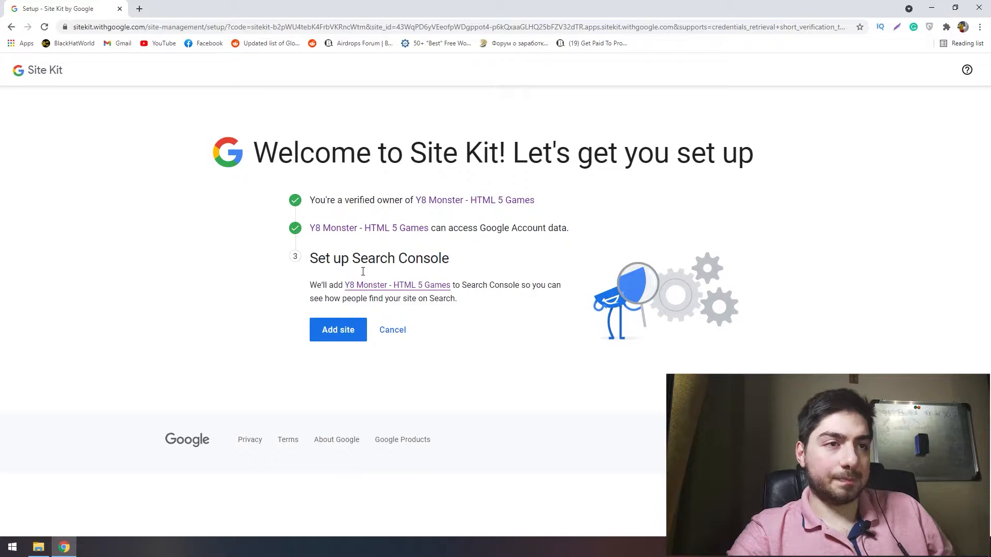
pyautogui.click(332, 337)
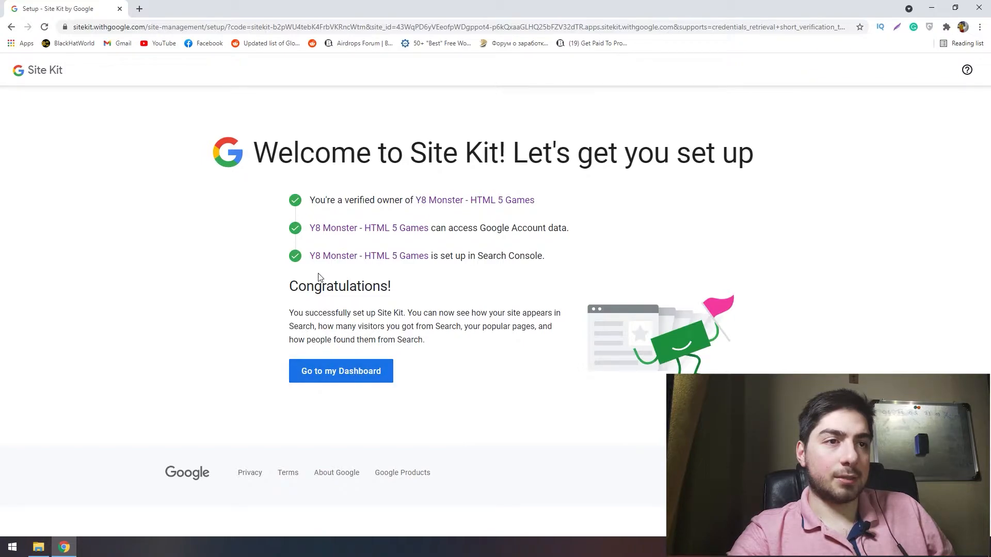
pyautogui.click(336, 374)
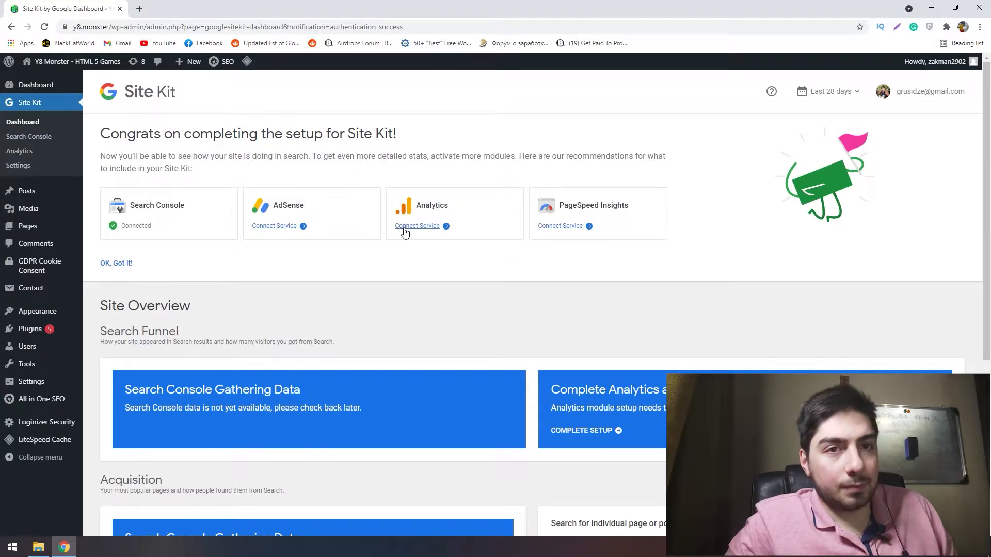
# Connect the Analytics service in Site Kit and authorize access with the same Google account
pyautogui.click(424, 233)
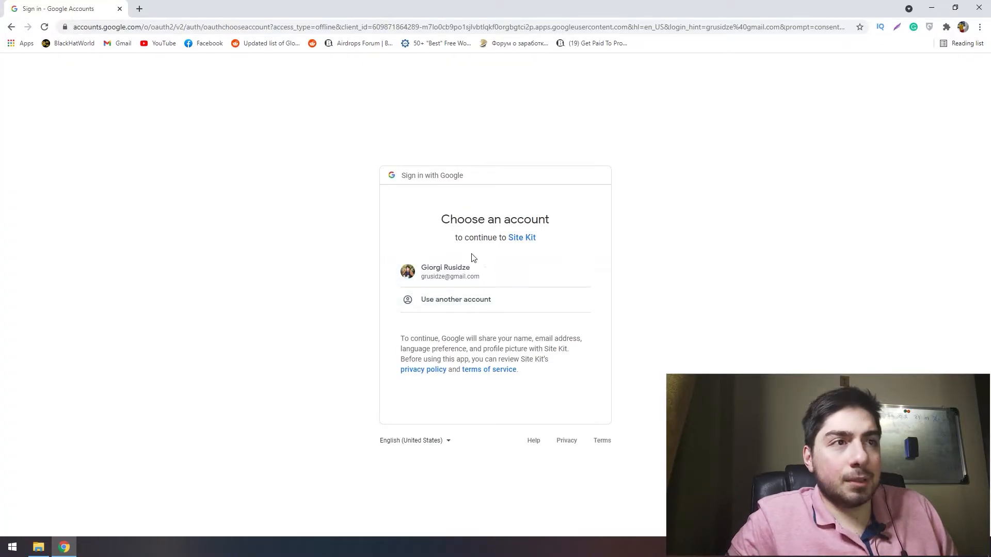
pyautogui.click(458, 268)
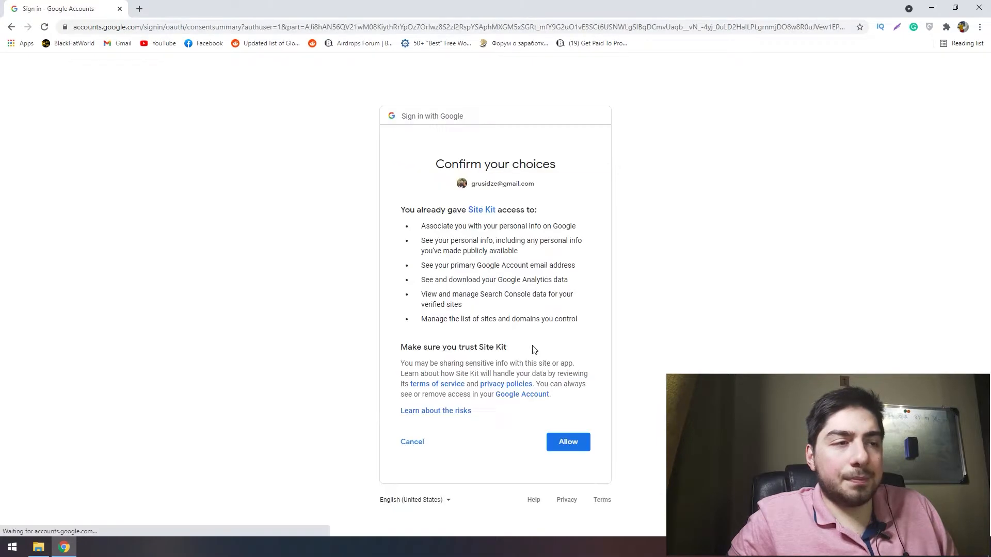
pyautogui.click(566, 441)
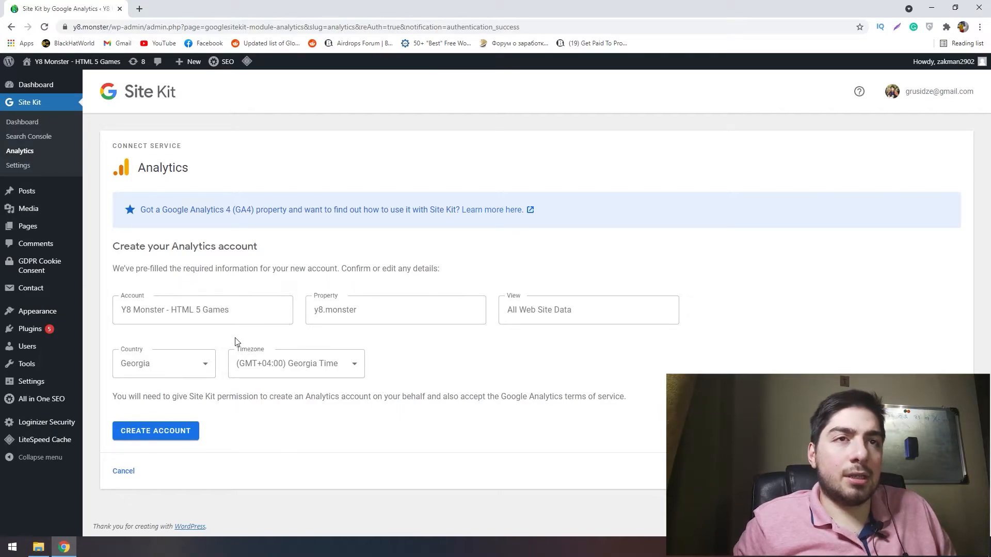
# Request a new Analytics account with the pre-filled y8.monster details and authorize Site Kit to create it
pyautogui.click(197, 432)
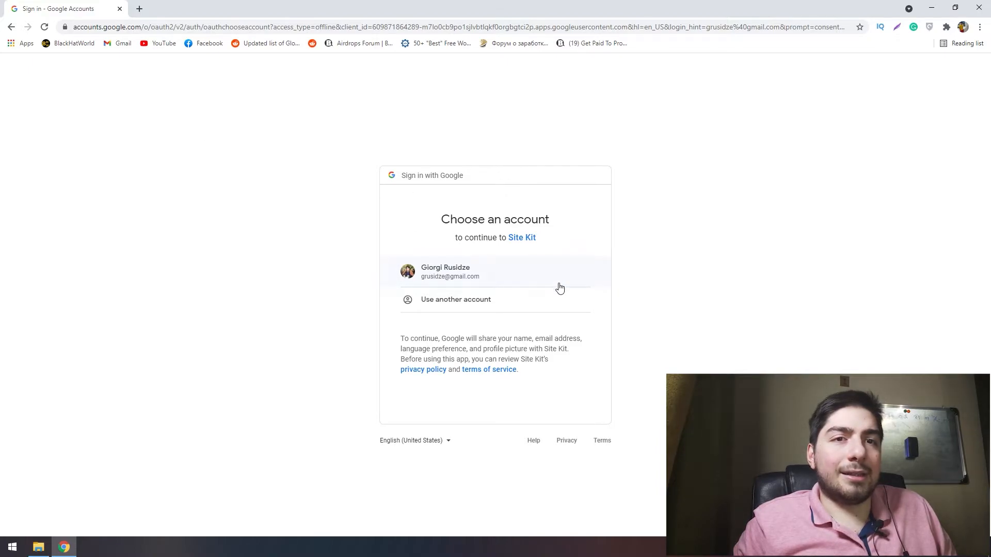
pyautogui.click(454, 273)
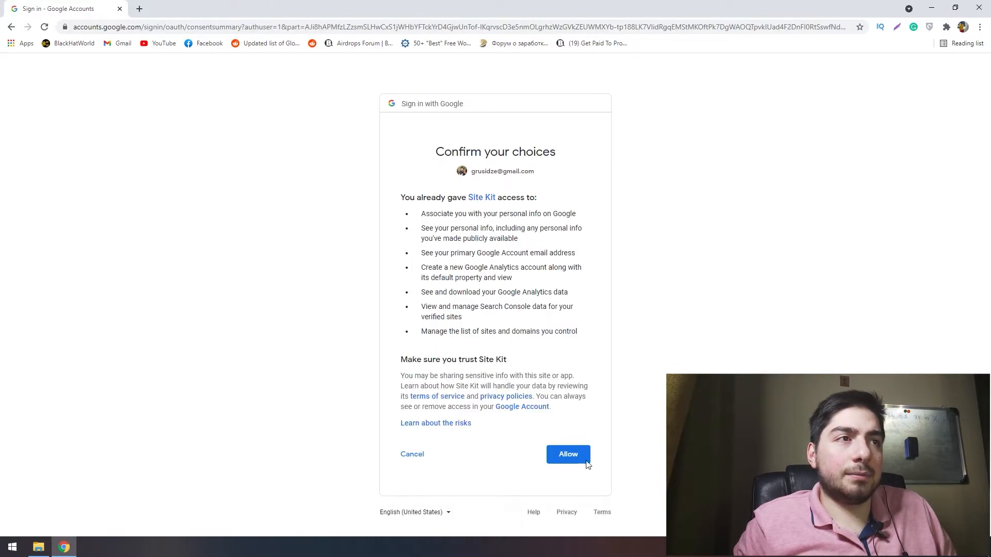
pyautogui.click(580, 456)
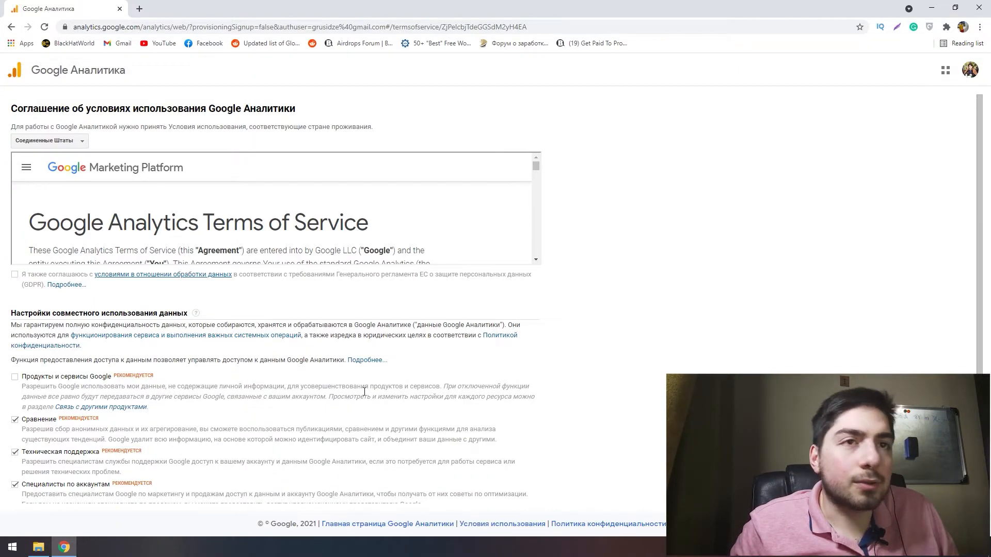
# Translate the Google Analytics agreement page into English and accept the Terms of Service together with the GDPR data processing terms
pyautogui.rightClick(716, 202)
pyautogui.click(754, 316)
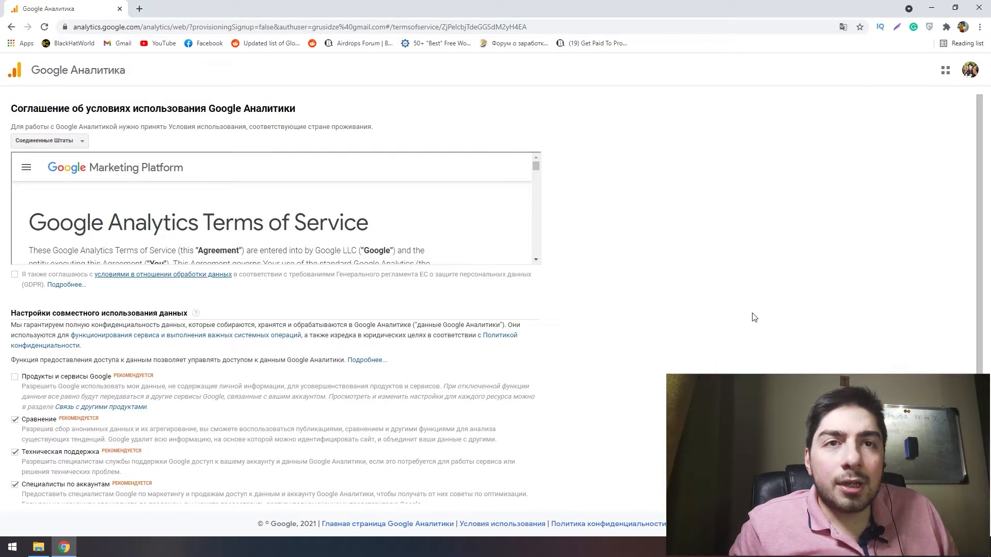
pyautogui.click(15, 277)
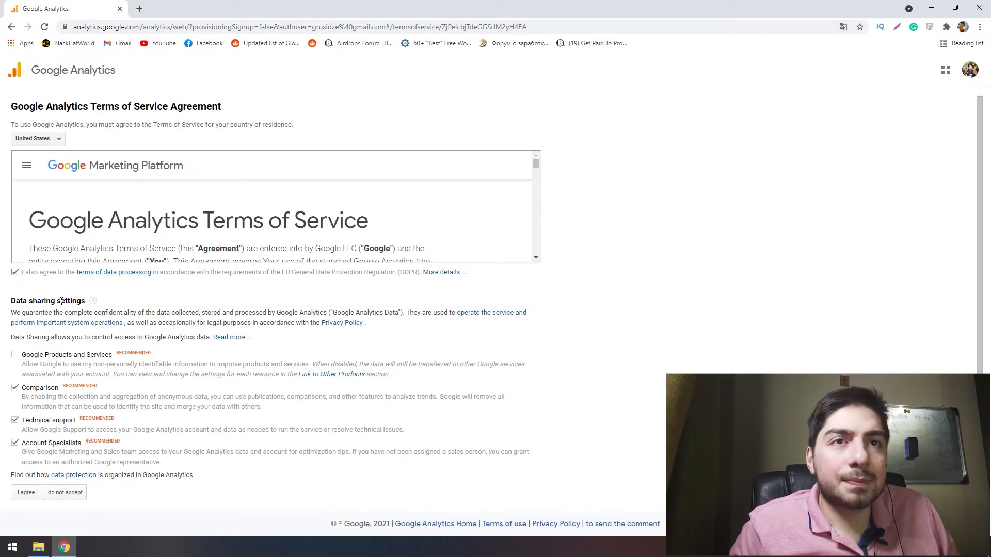
pyautogui.scroll(-1, 62, 301)
pyautogui.moveTo(537, 158); pyautogui.dragTo(535, 243)
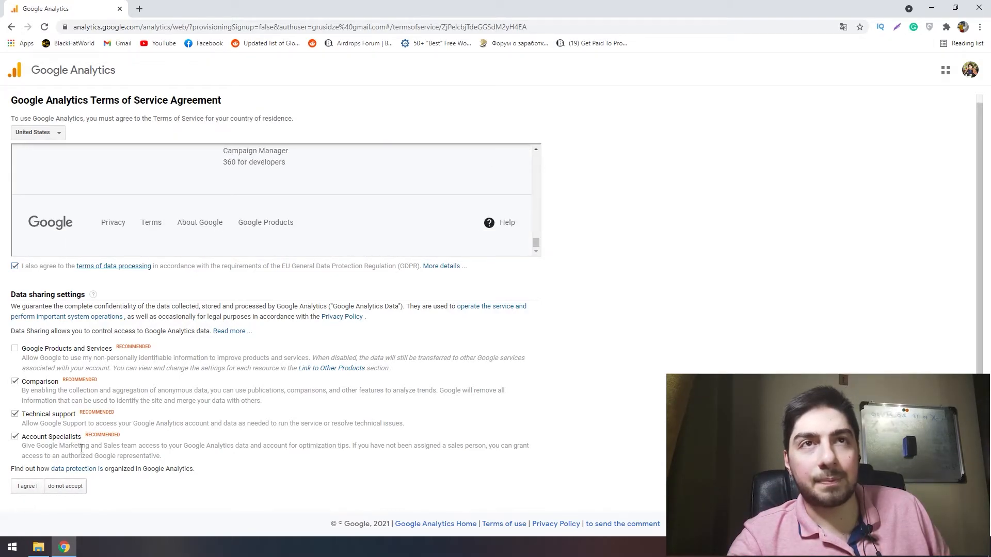
pyautogui.click(28, 491)
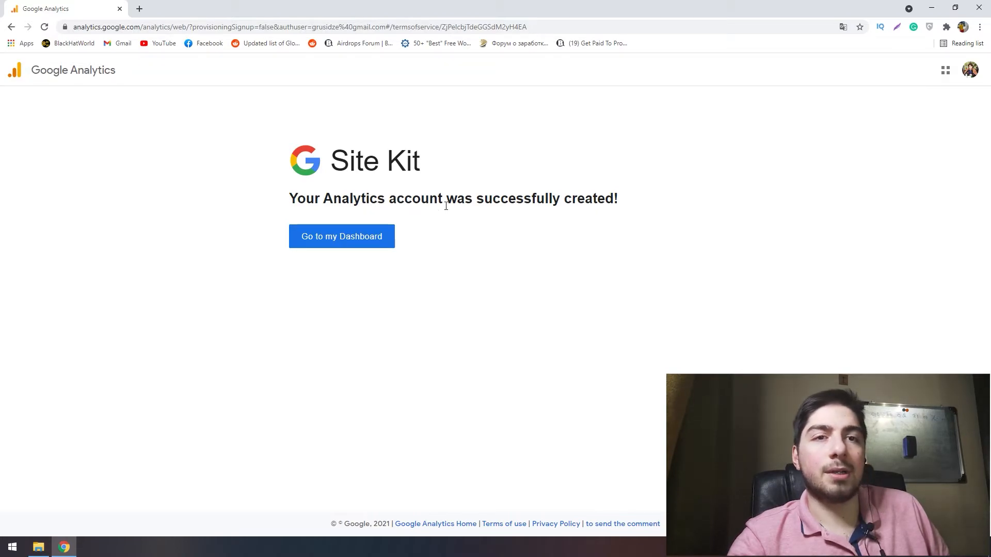
# Return to the Site Kit dashboard and open Google Analytics in a new browser tab through a web search for "google analytics"
pyautogui.click(361, 243)
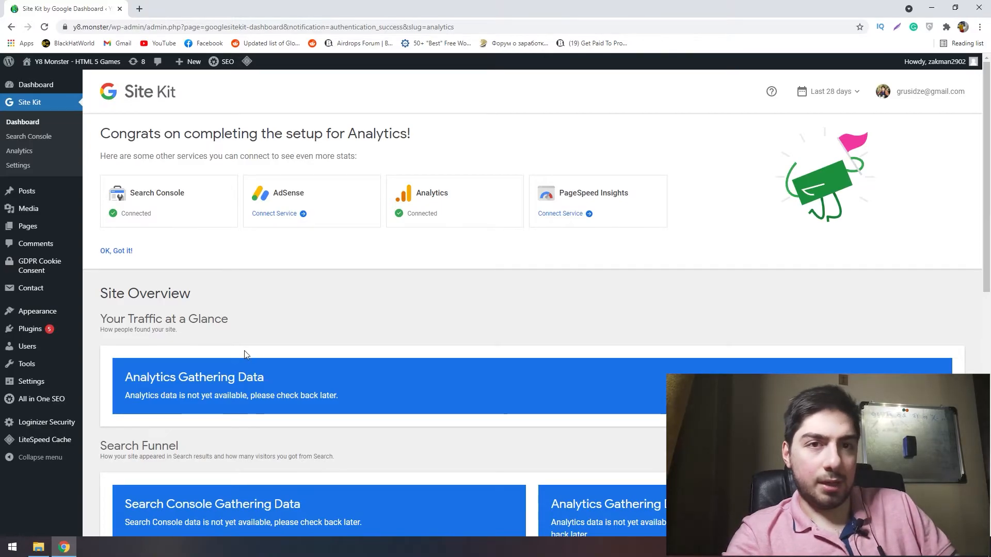
pyautogui.click(137, 7)
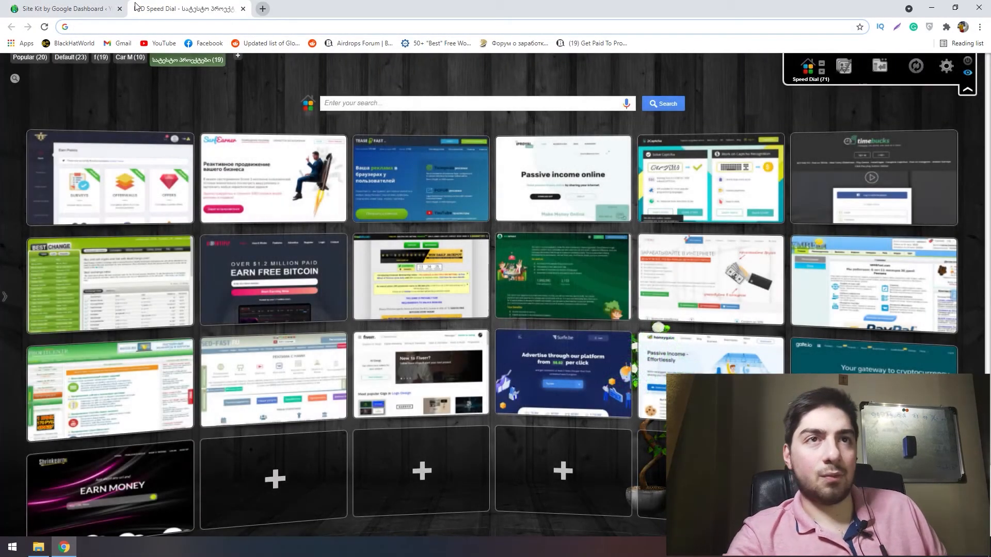
pyautogui.write('google analytics')
pyautogui.press('Return')
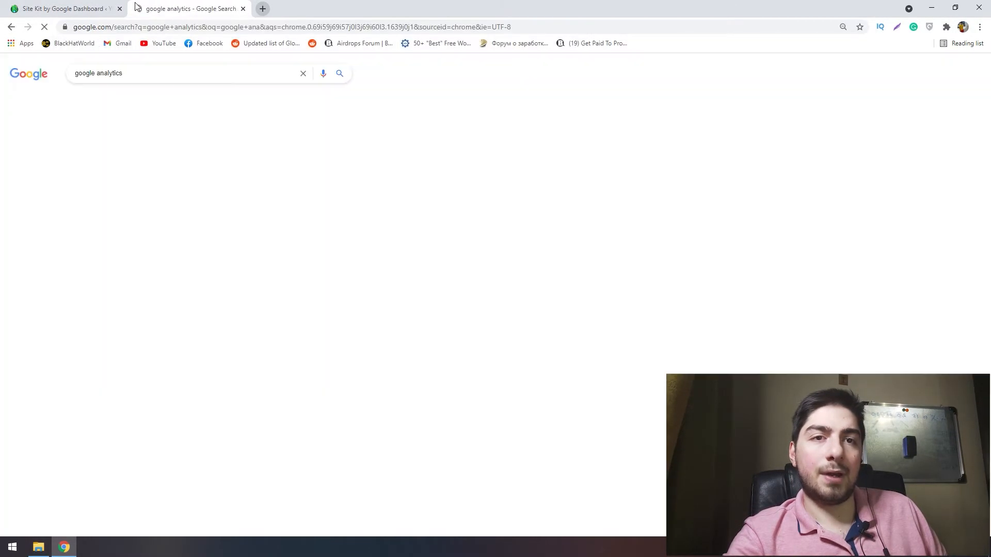
pyautogui.click(121, 144)
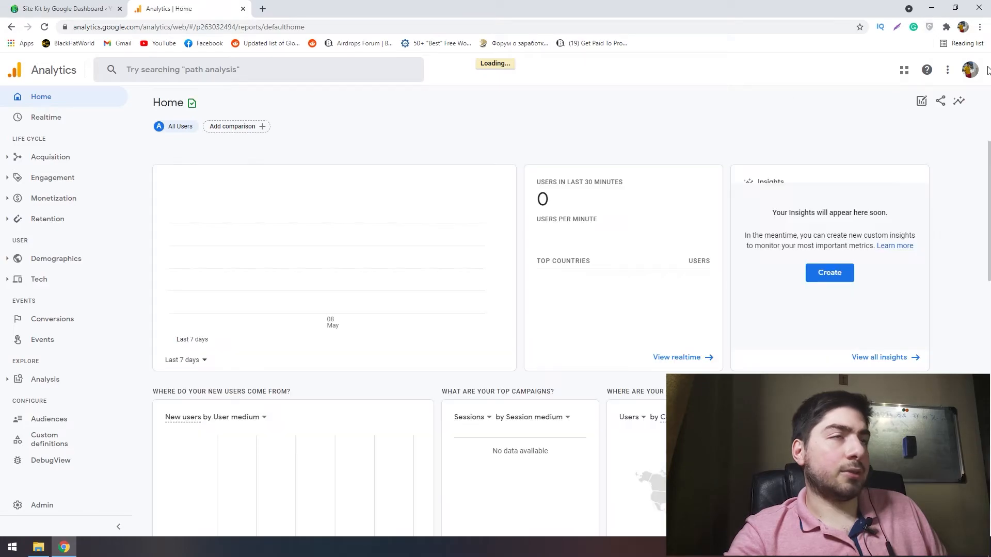
# Switch Analytics to the Google account used for Site Kit, save the email preferences and dismiss the mobile app and insights pop-ups
pyautogui.click(970, 71)
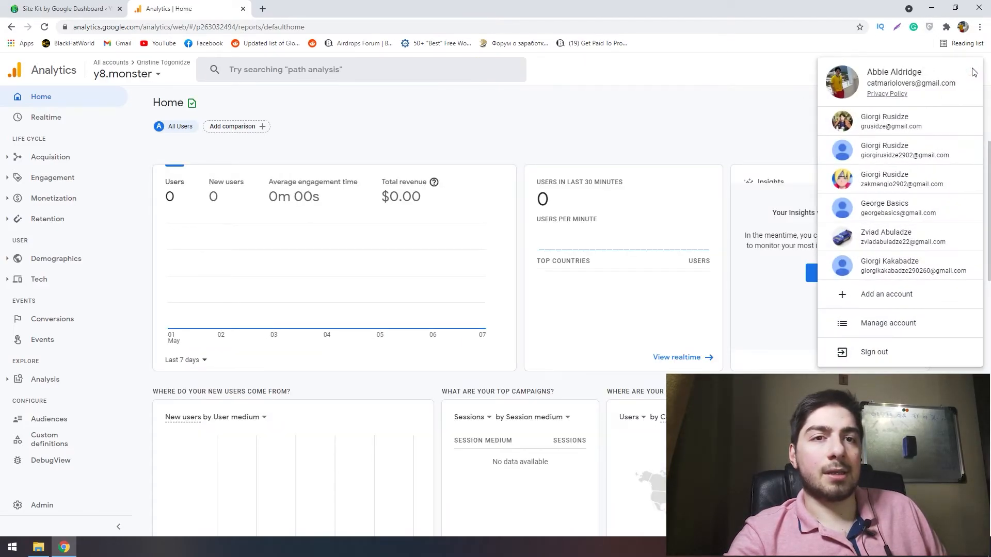
pyautogui.click(887, 120)
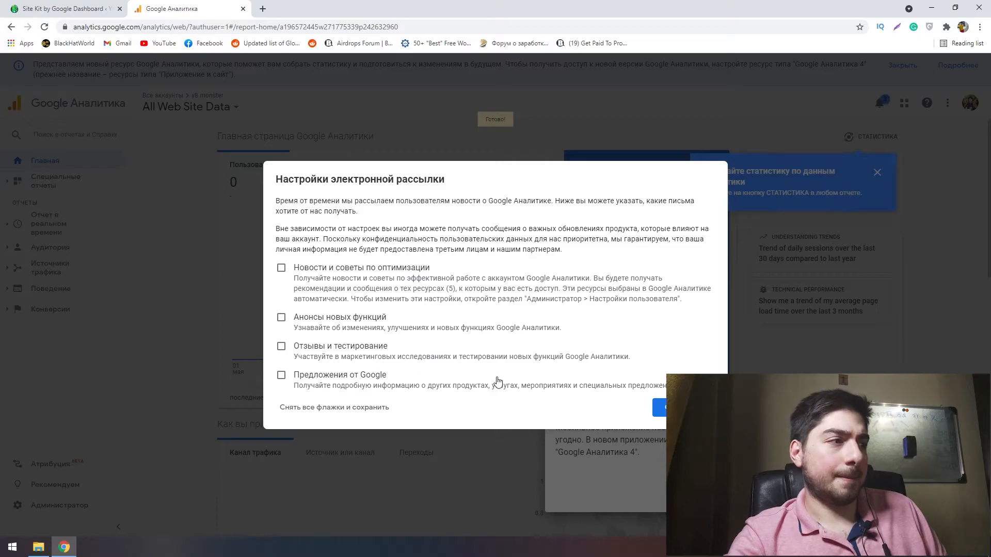
pyautogui.click(658, 407)
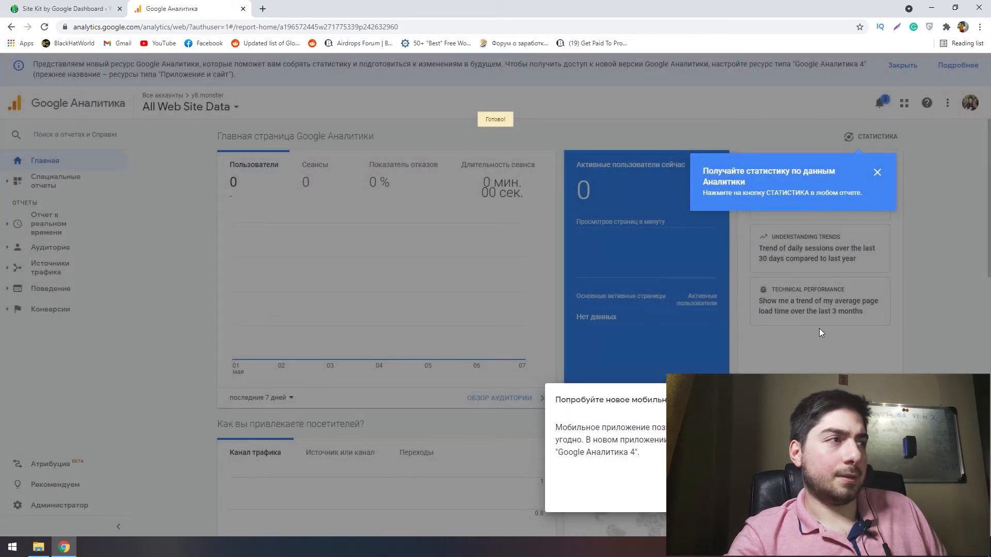
pyautogui.click(944, 493)
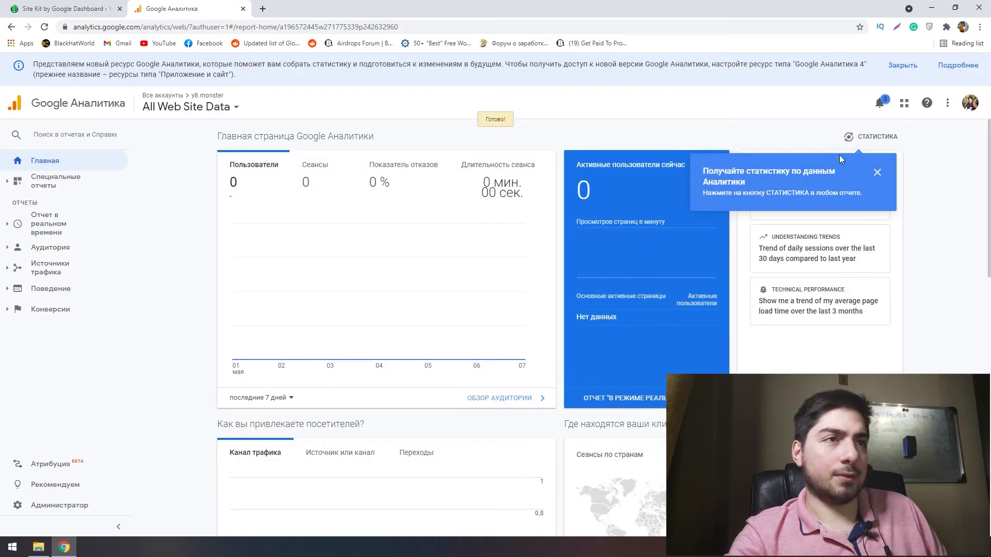
pyautogui.click(877, 173)
# Translate the Analytics page into English and open the real-time Locations report for y8.monster
pyautogui.rightClick(918, 186)
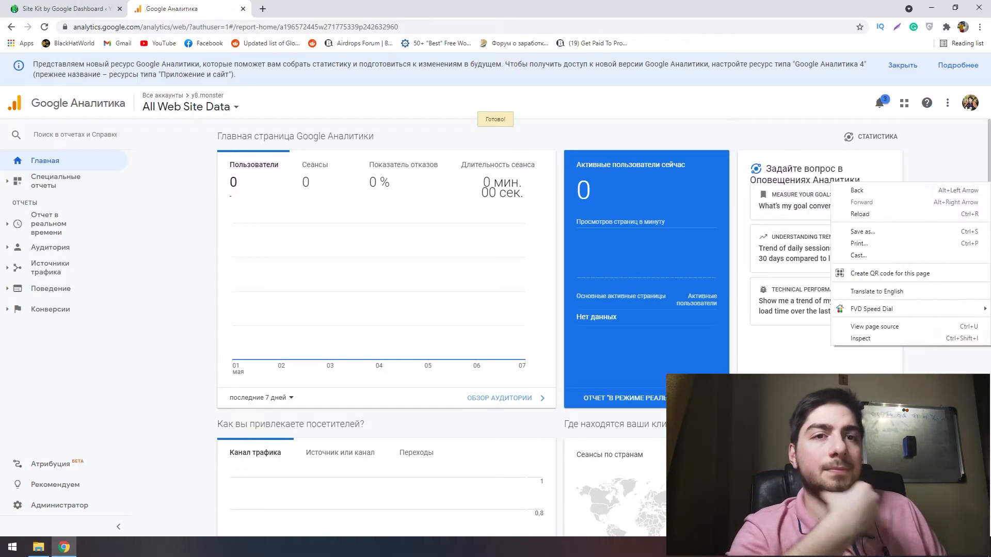
pyautogui.click(872, 290)
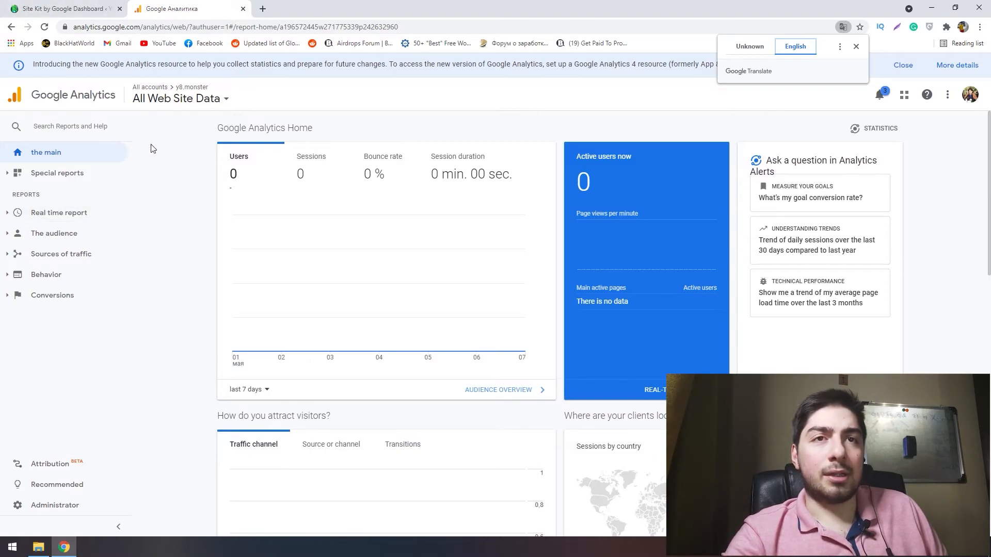
pyautogui.click(50, 213)
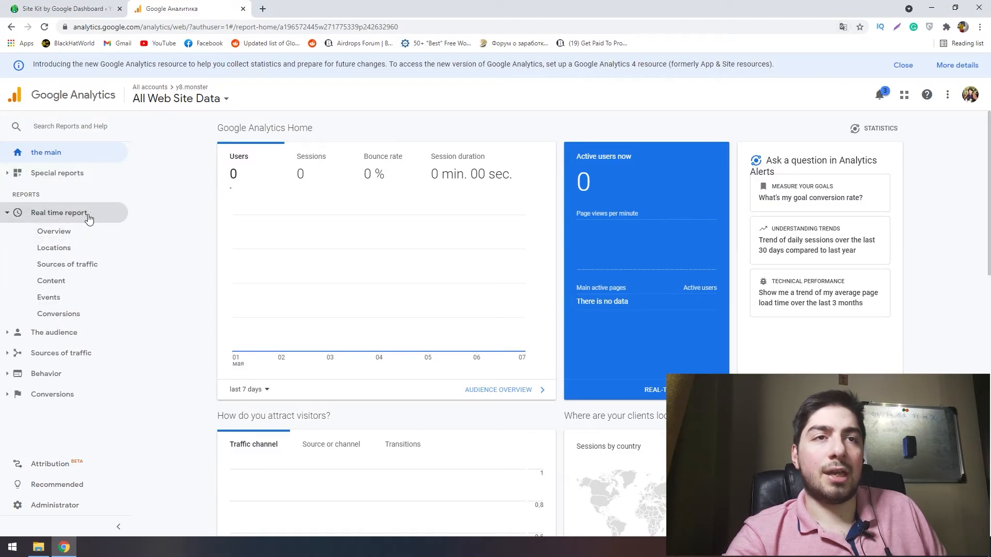
pyautogui.click(49, 249)
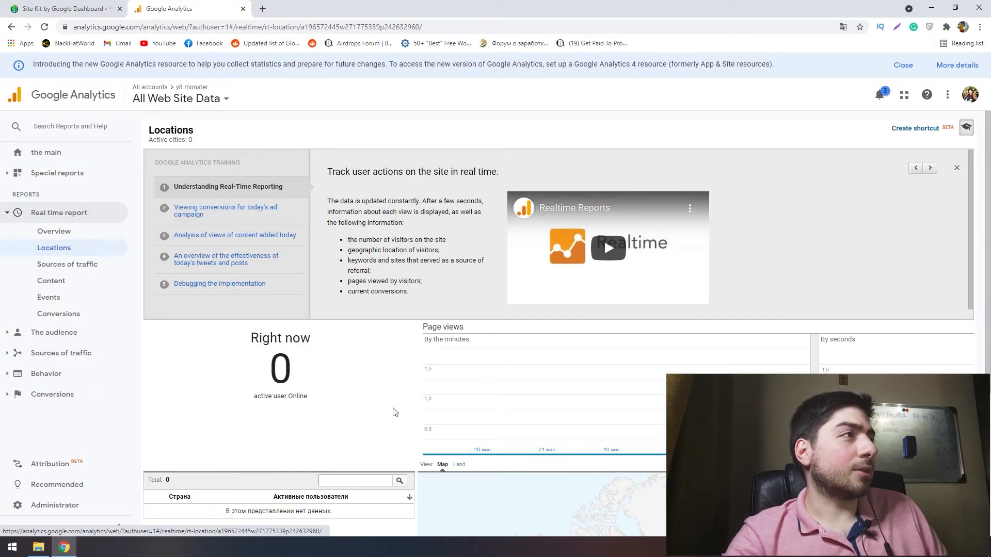
pyautogui.scroll(-1, 395, 411)
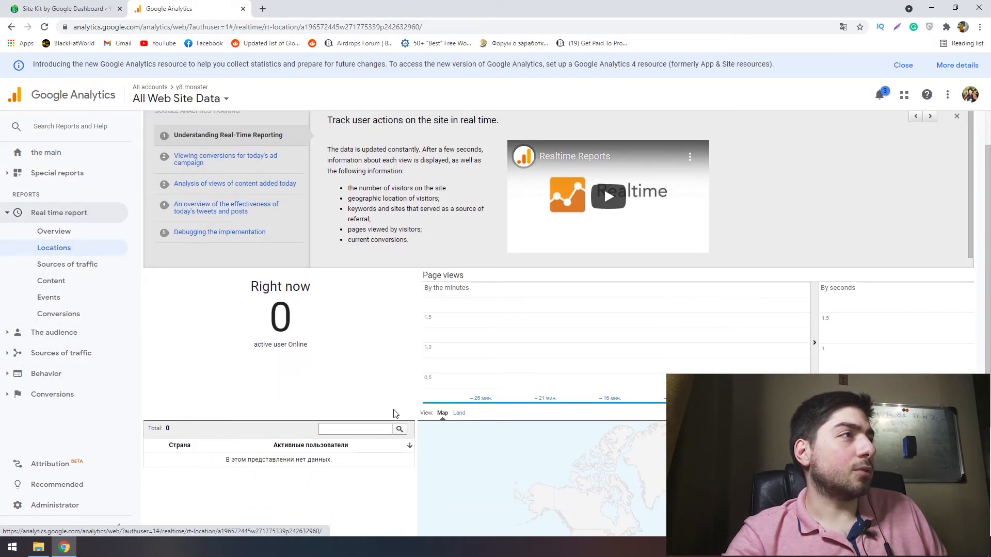
# Open an incognito browser window and load the y8.monster site in it
pyautogui.click(980, 27)
pyautogui.click(934, 70)
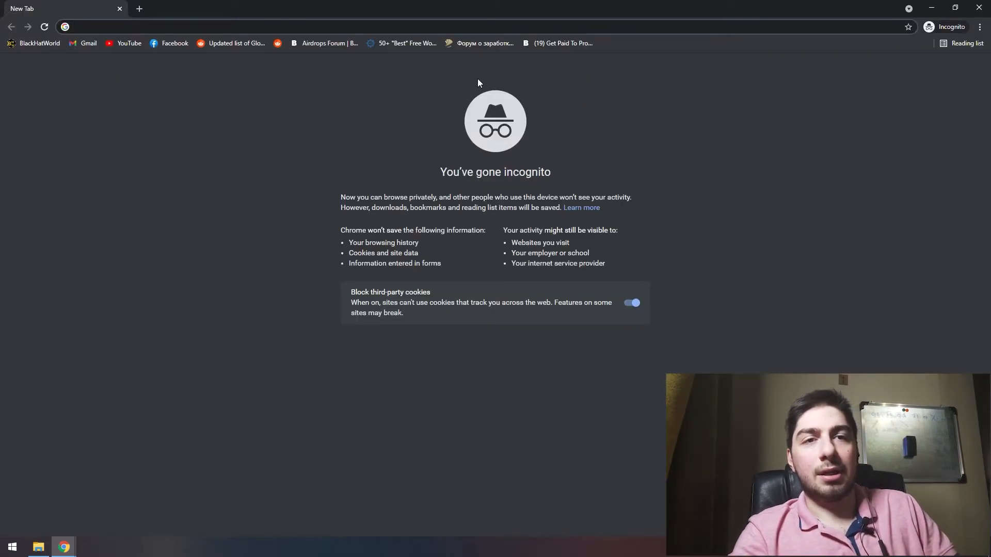
pyautogui.write('m')
pyautogui.press('BackSpace')
pyautogui.press('BackSpace')
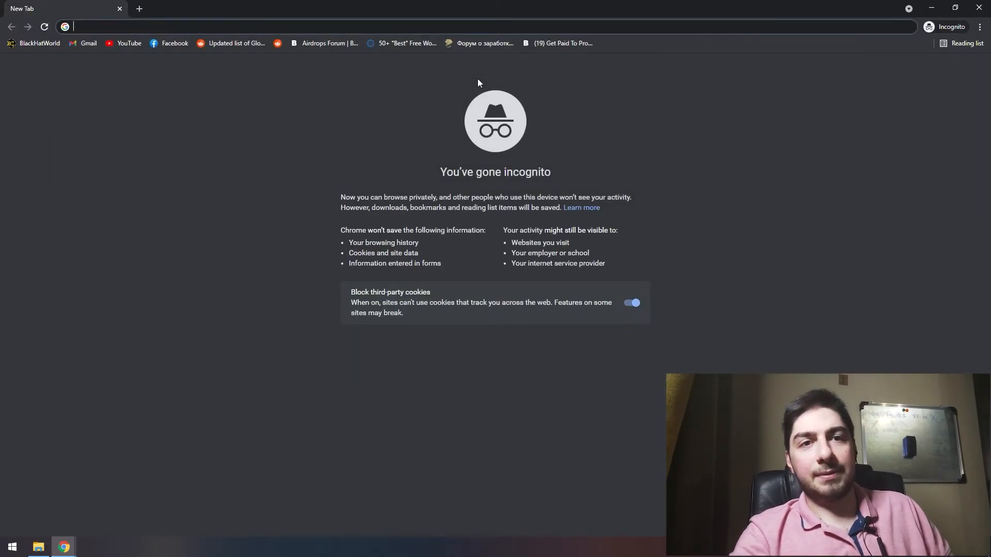
pyautogui.write('yo')
pyautogui.press('BackSpace')
pyautogui.press('BackSpace')
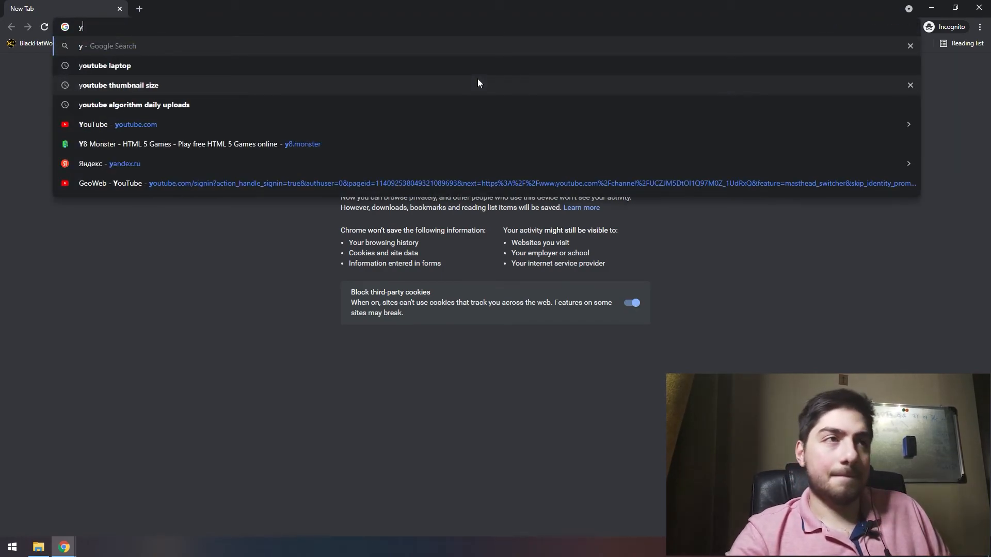
pyautogui.write('8')
pyautogui.press('Return')
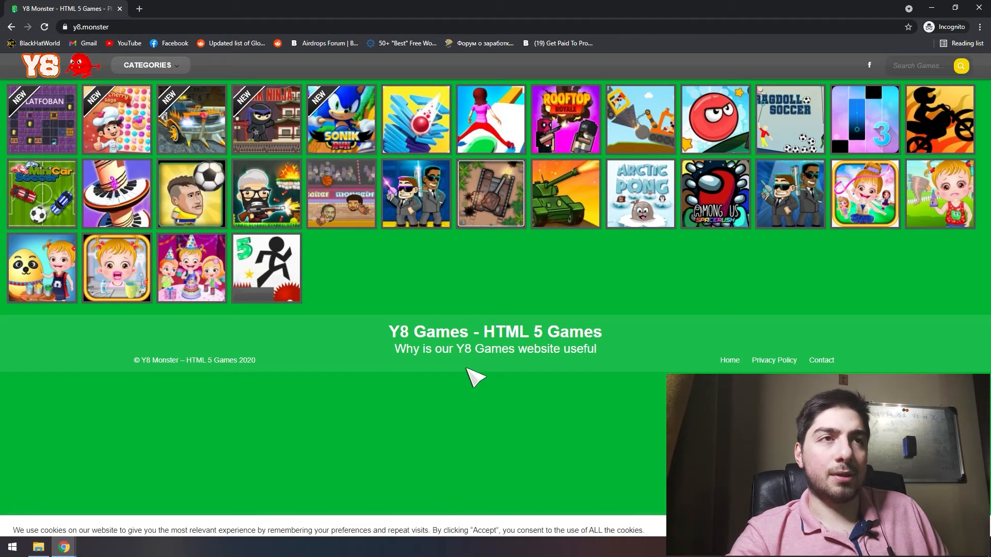
# Open the SoniK Run game page on y8.monster and unmute the site in its browser tab
pyautogui.click(341, 119)
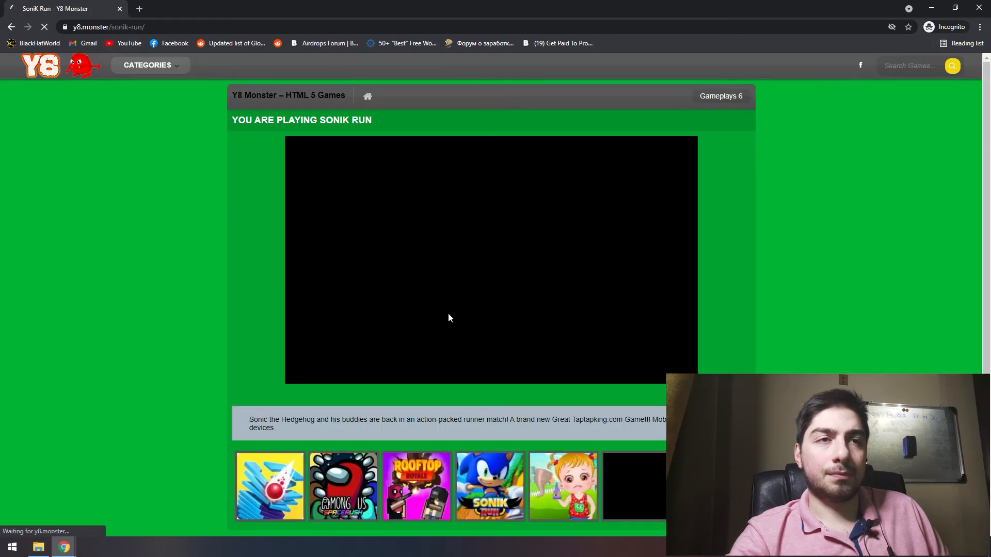
pyautogui.rightClick(72, 3)
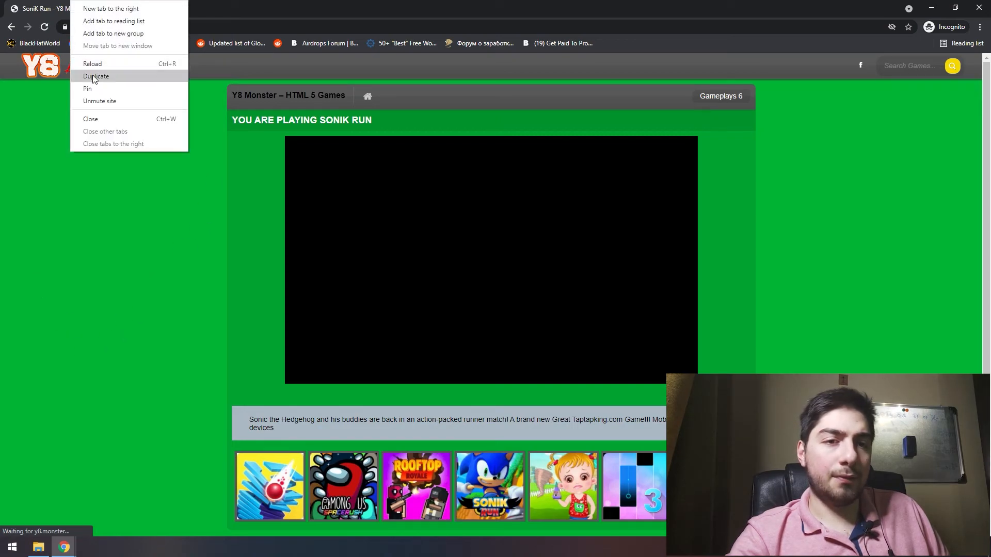
pyautogui.click(99, 101)
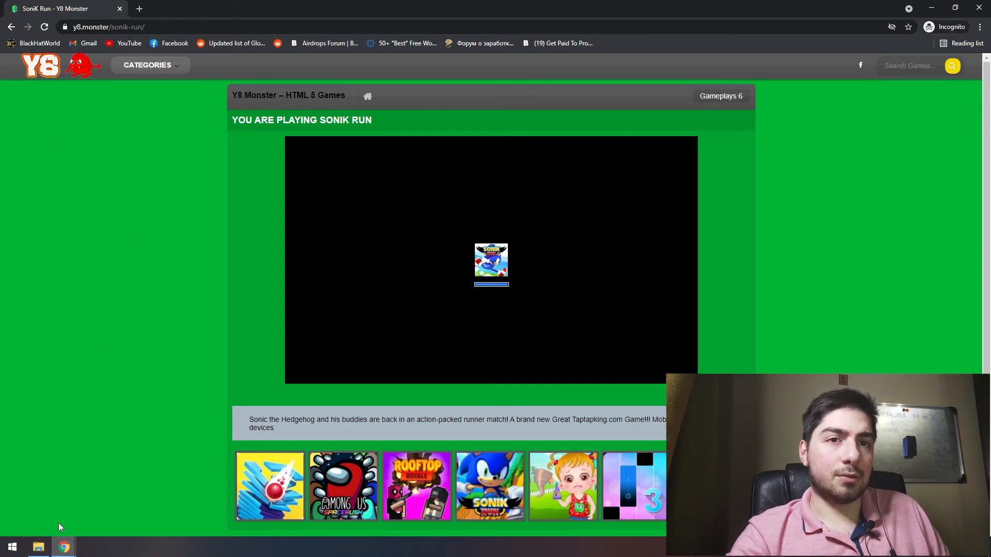
# Switch back to the Google Analytics window and check the active users and their country in the real-time Locations report
pyautogui.moveTo(64, 546)
pyautogui.click(82, 505)
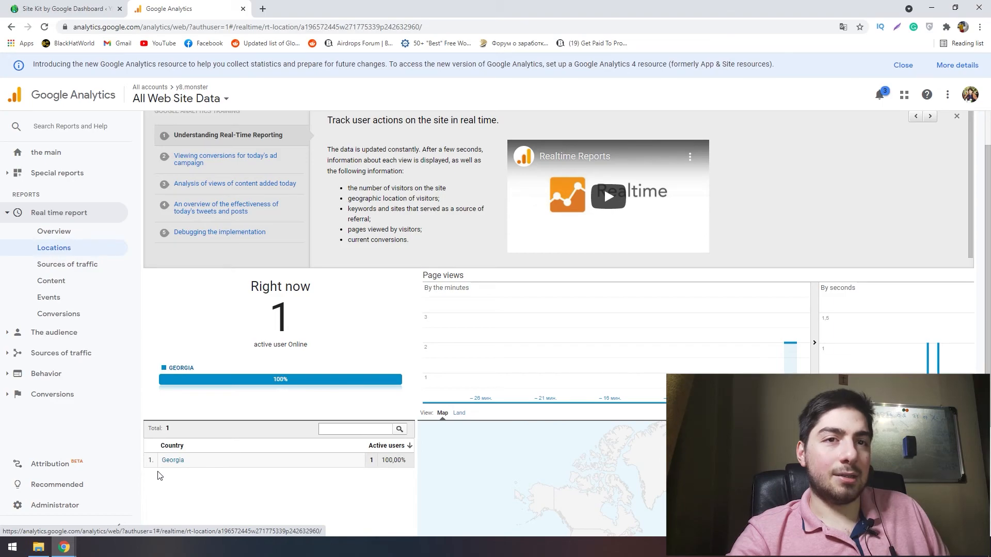
pyautogui.scroll(-3, 341, 340)
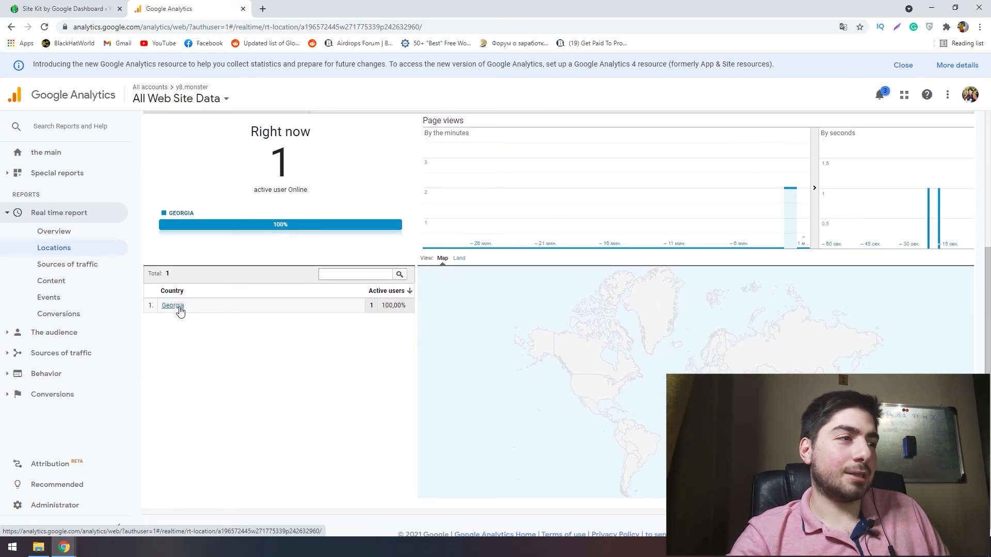